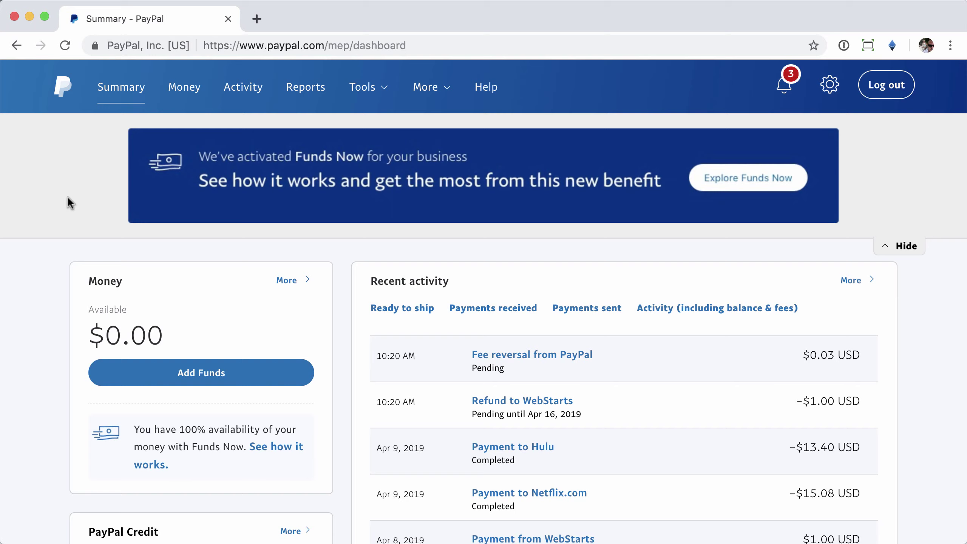
Open Activity and view the $1.50 WebStarts payment's transaction details.
click(241, 90)
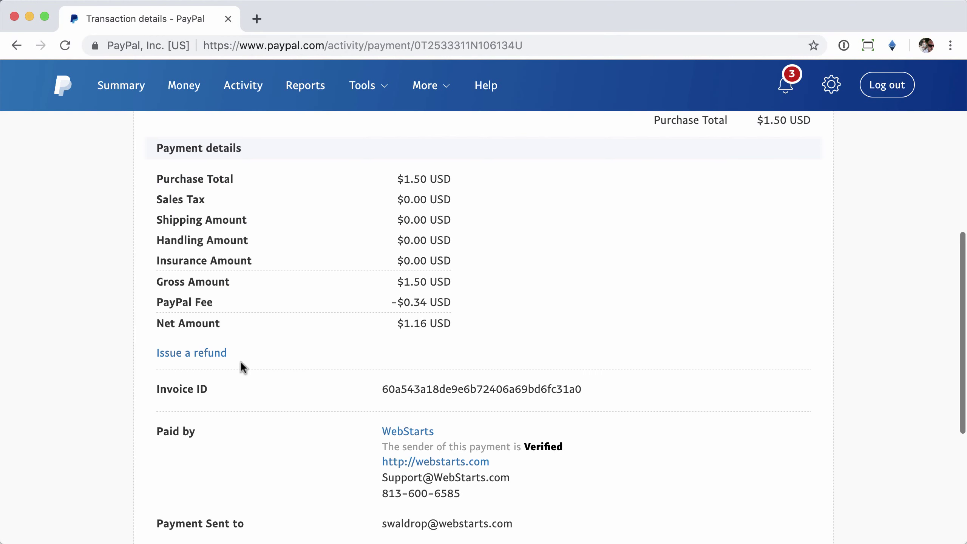
Start a refund of the WebStarts payment, with 1.50 prefilled as the amount.
click(189, 355)
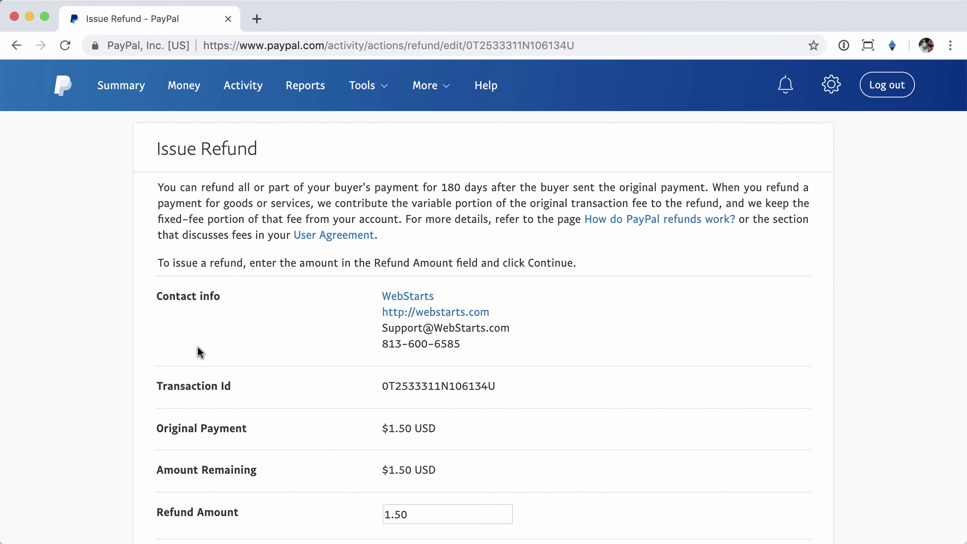
scroll(331, 337, down, 2)
scroll(332, 336, down, 3)
scroll(332, 337, down, 2)
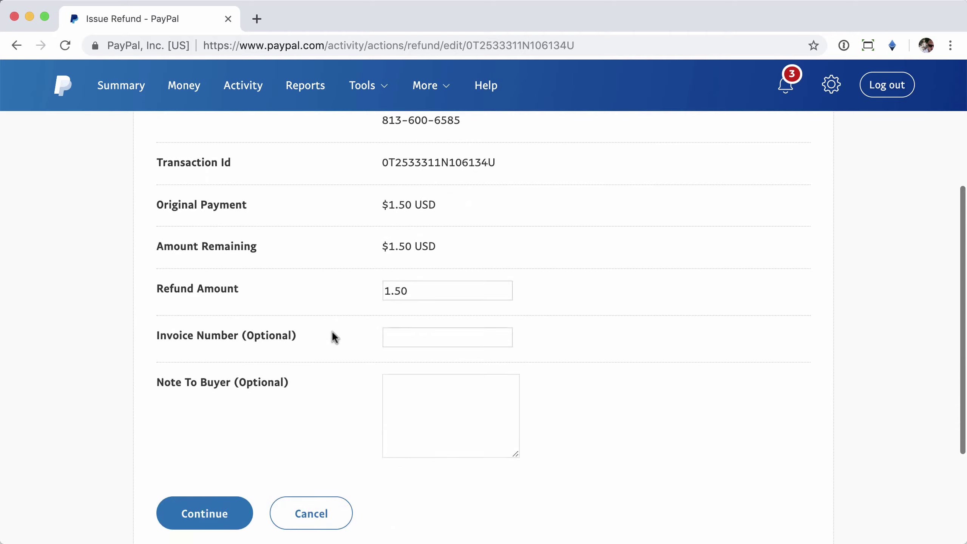
scroll(331, 337, down, 1)
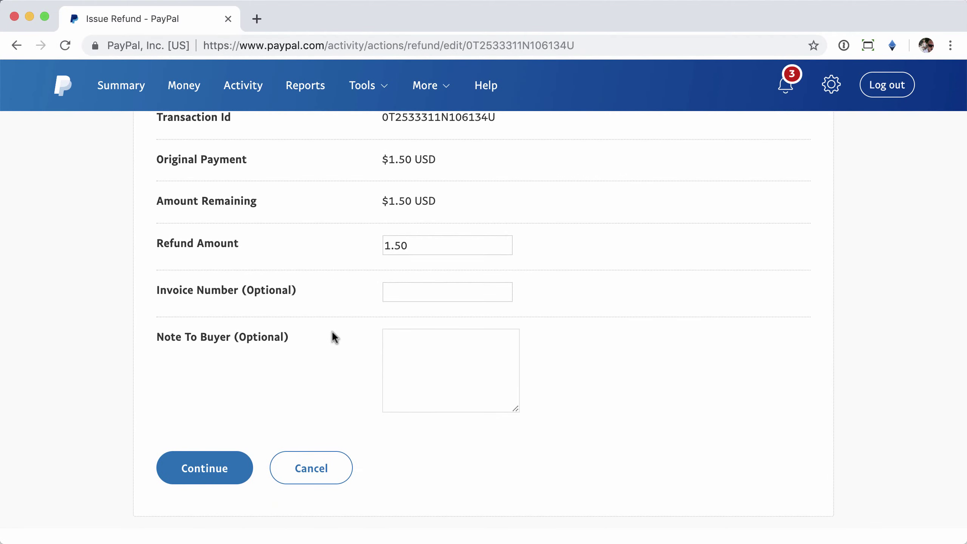
Continue to the review page showing a $1.50 total refund to WebStarts.
click(203, 474)
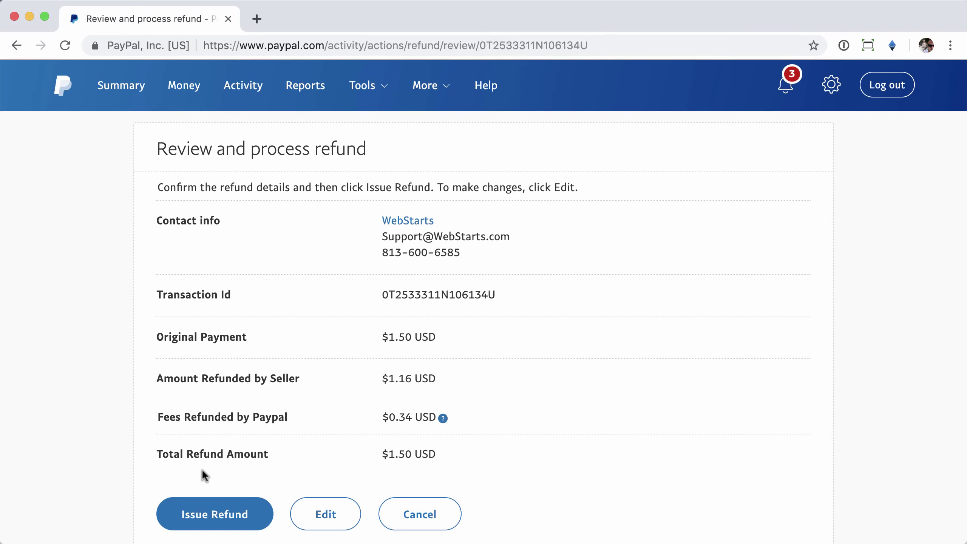
scroll(203, 468, down, 1)
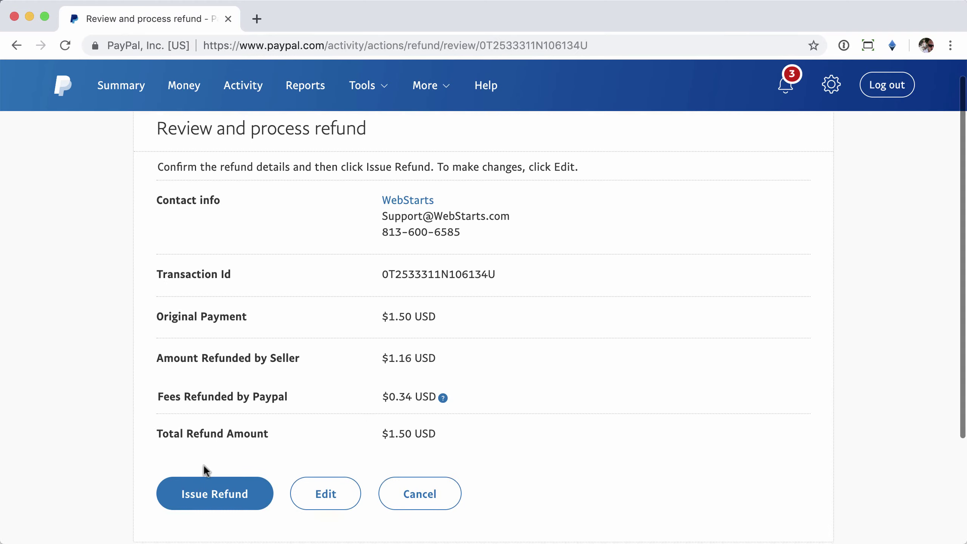
Issue the $1.50 refund to WebStarts, reaching the Refund Complete page.
click(213, 495)
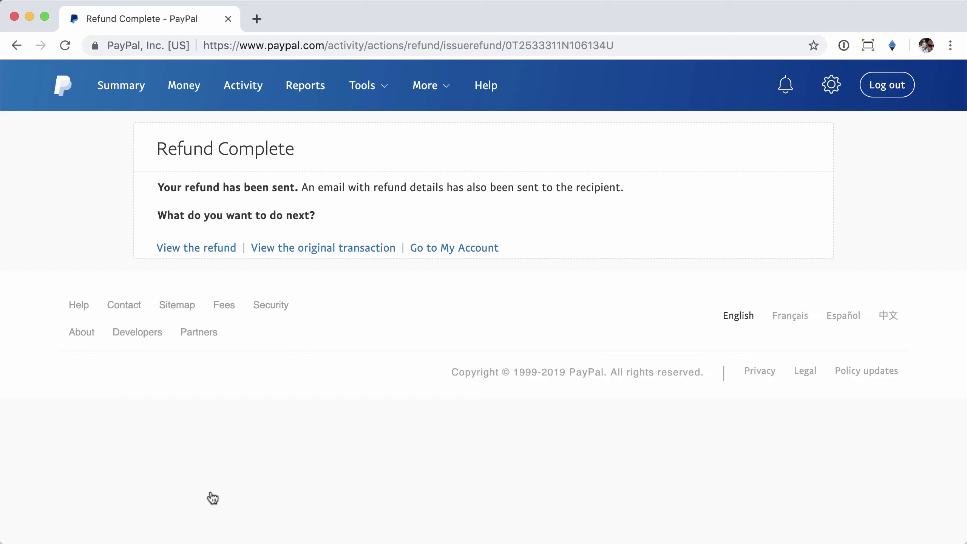